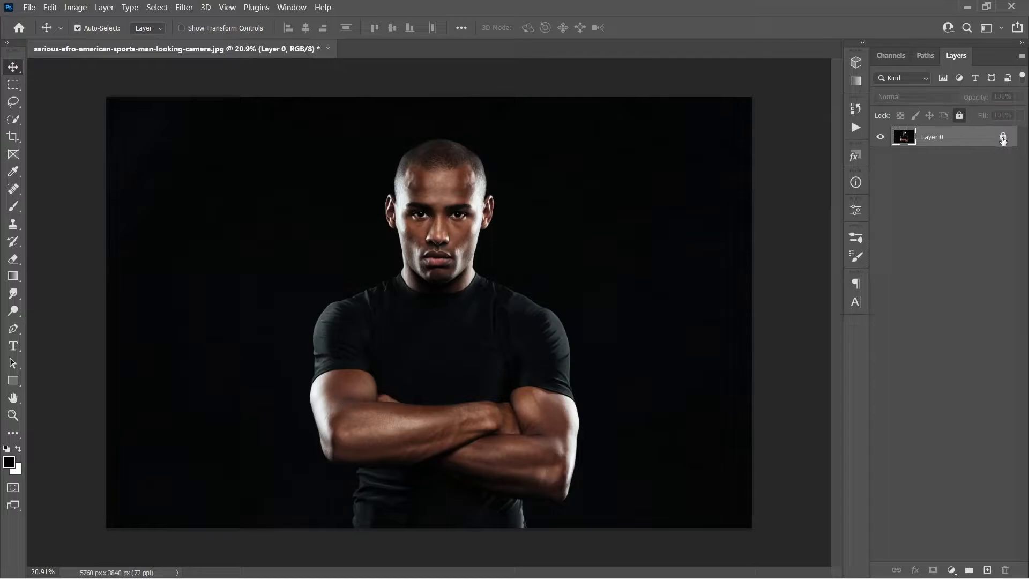
# Step: Unlock the photo layer and add a Gradient Map adjustment layer above it
pyautogui.click(1002, 138)
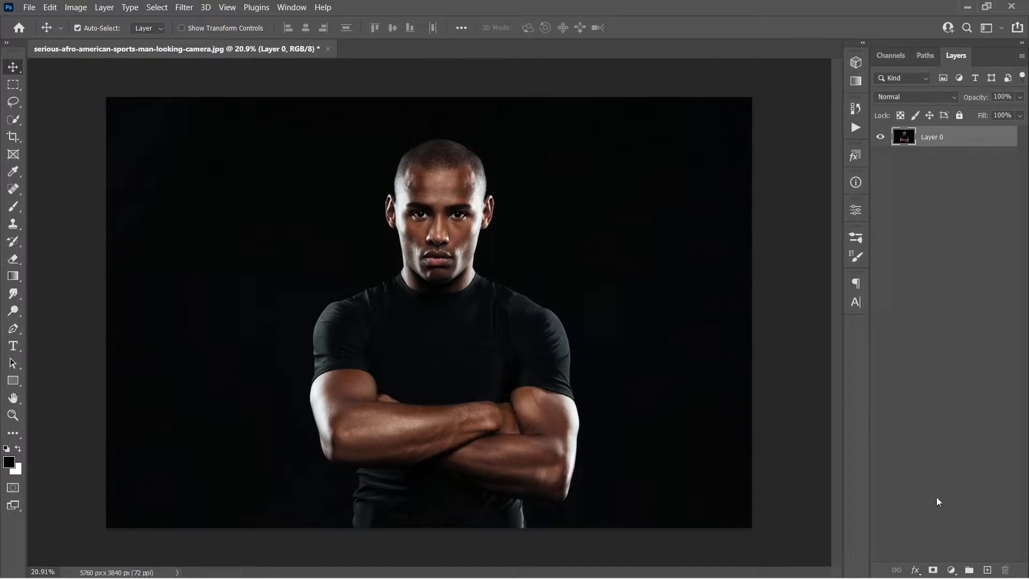
pyautogui.click(951, 571)
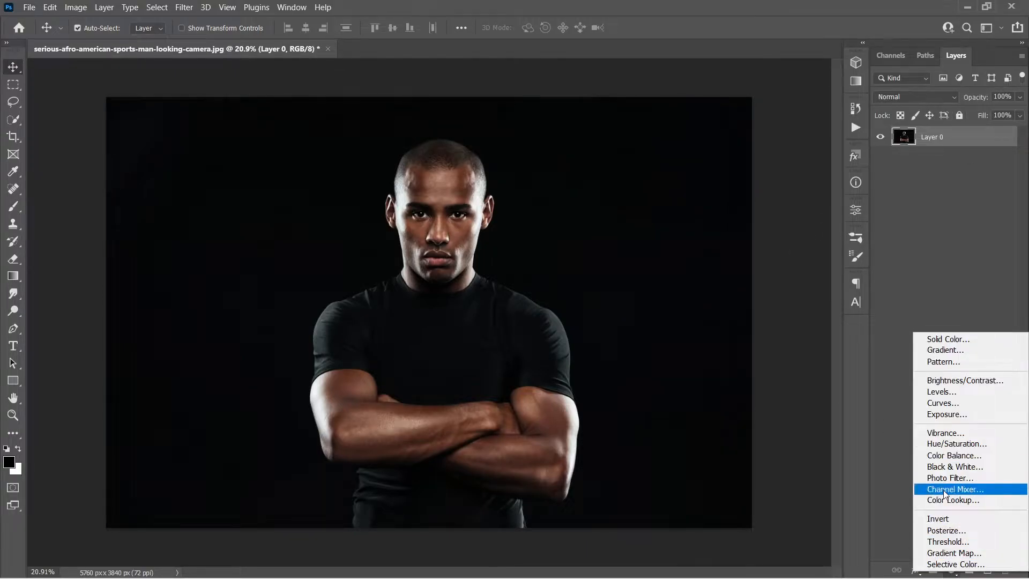
pyautogui.click(943, 554)
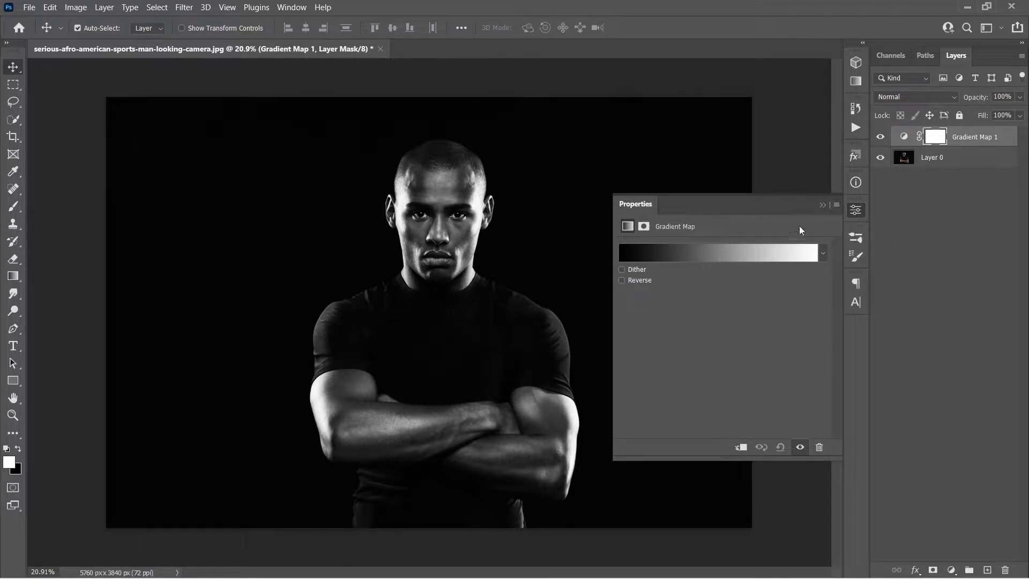
# Step: Change the gradient map's white stop at location 100% to bright red f41c1c and apply the black-to-red gradient
pyautogui.click(700, 254)
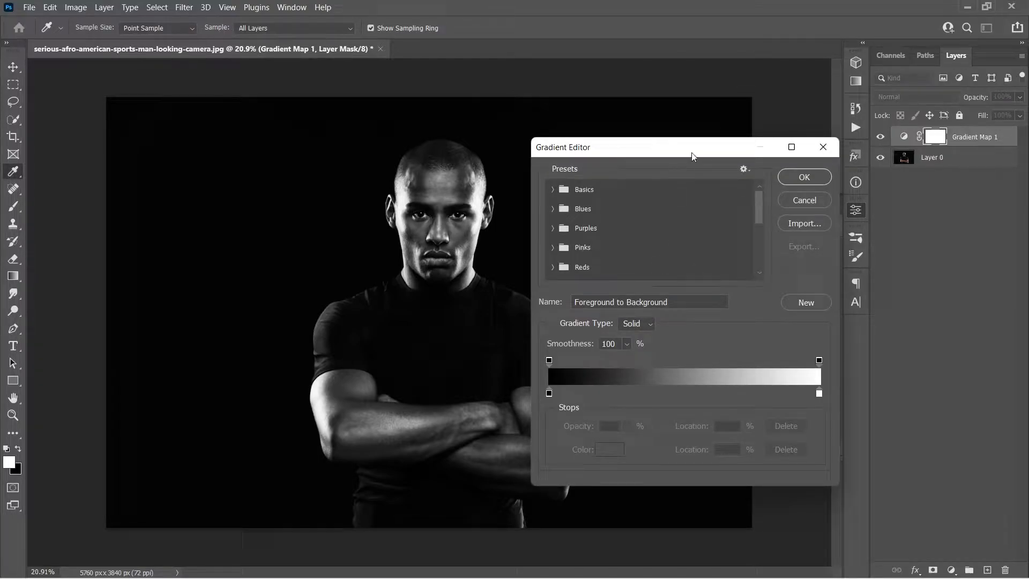
pyautogui.moveTo(691, 155); pyautogui.dragTo(766, 128)
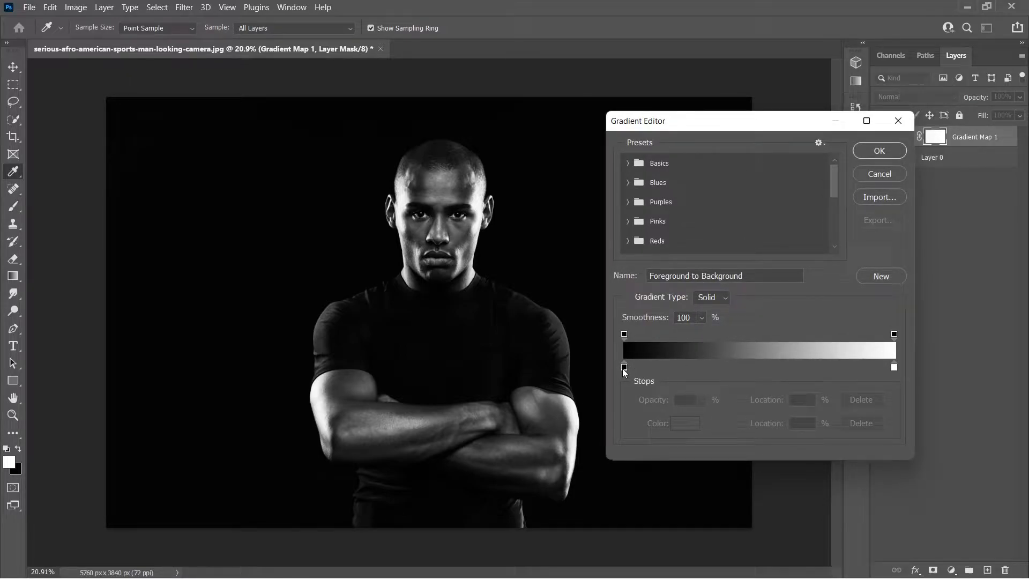
pyautogui.click(894, 367)
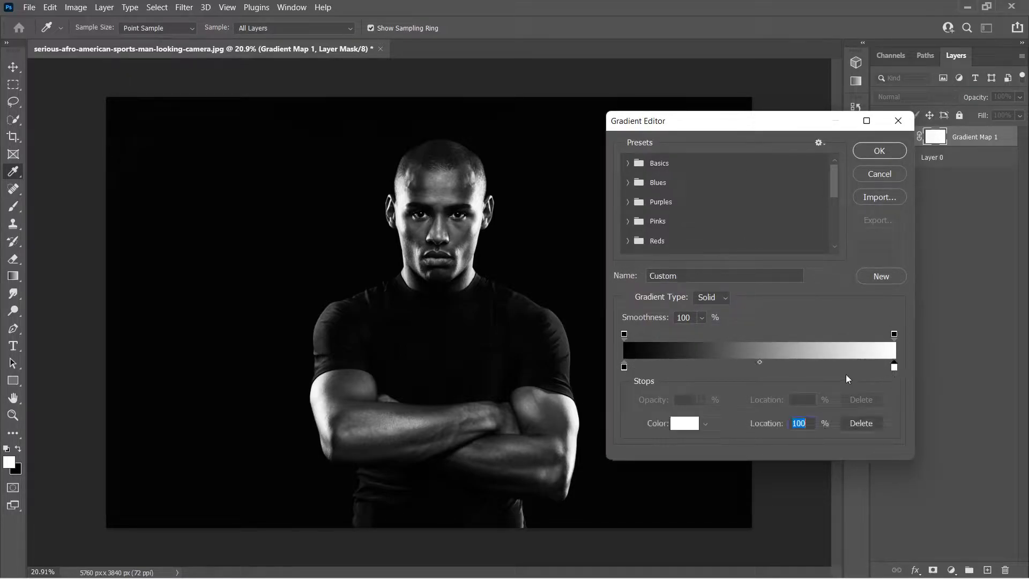
pyautogui.click(685, 424)
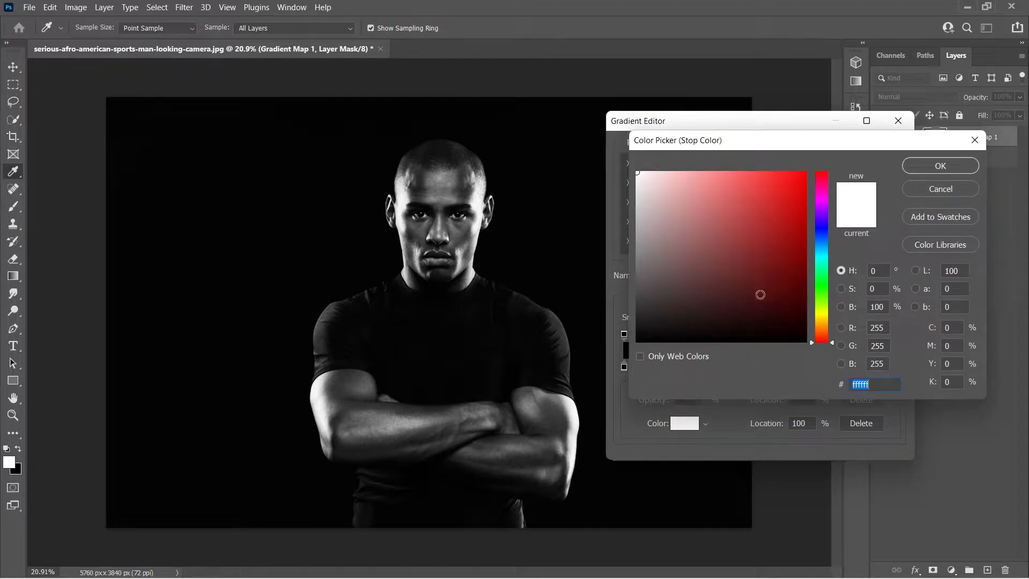
pyautogui.write('901d1d')
pyautogui.moveTo(775, 227); pyautogui.dragTo(787, 179)
pyautogui.click(940, 165)
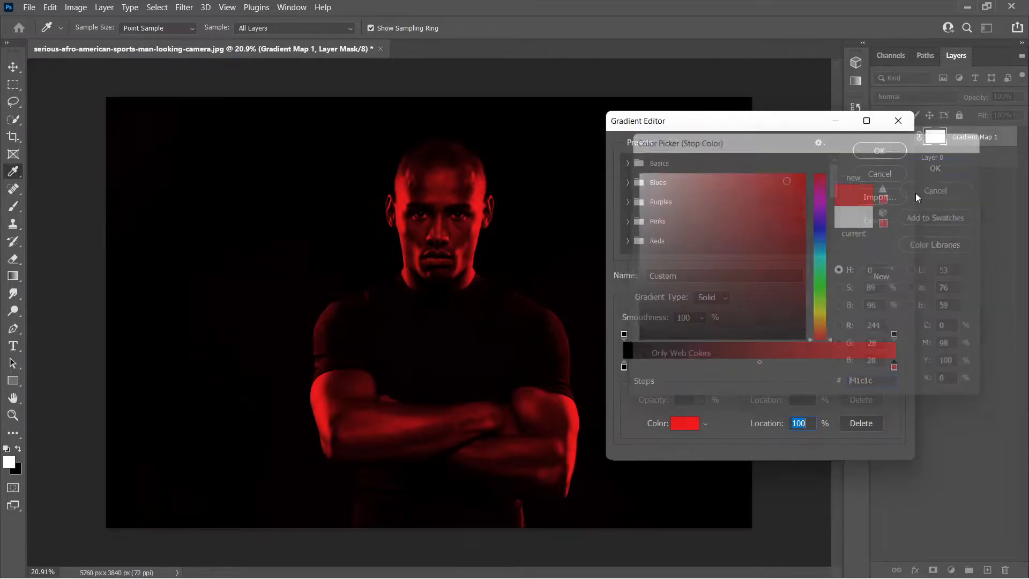
pyautogui.click(870, 157)
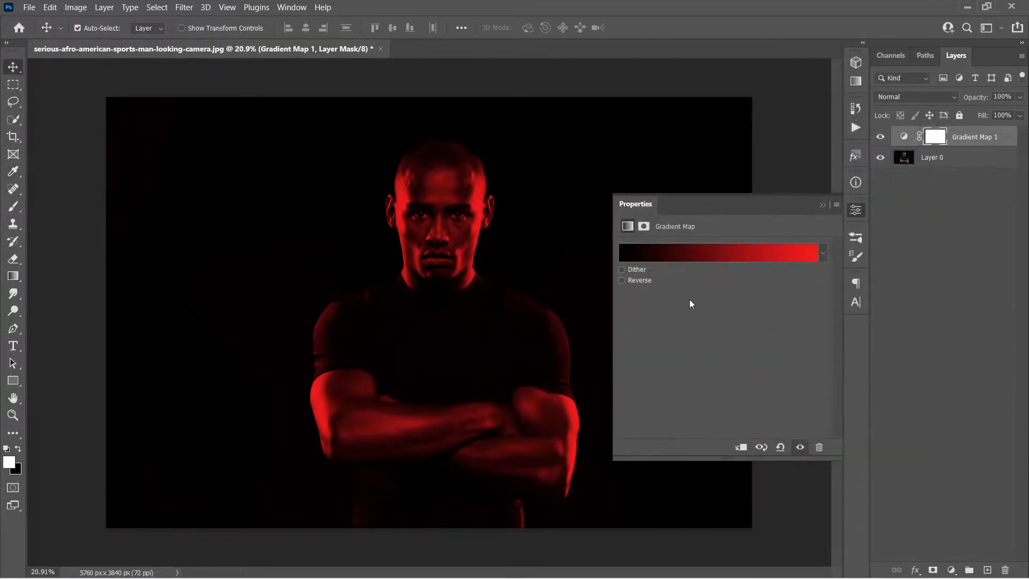
pyautogui.click(822, 206)
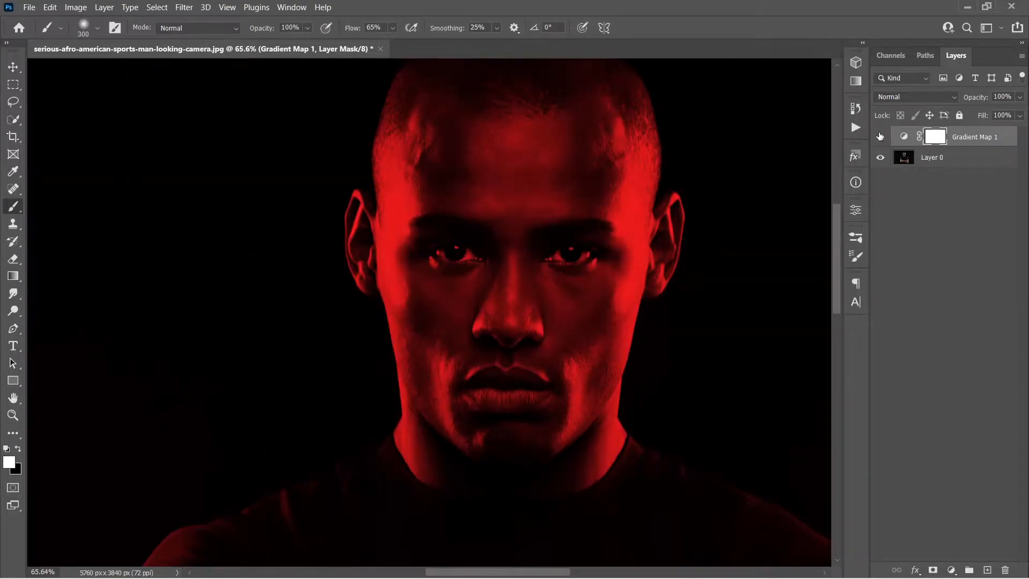
# Step: Hide the gradient map, add a new empty layer directly above the photo and choose red as the foreground colour
pyautogui.click(880, 137)
pyautogui.scroll(-3, 527, 208)
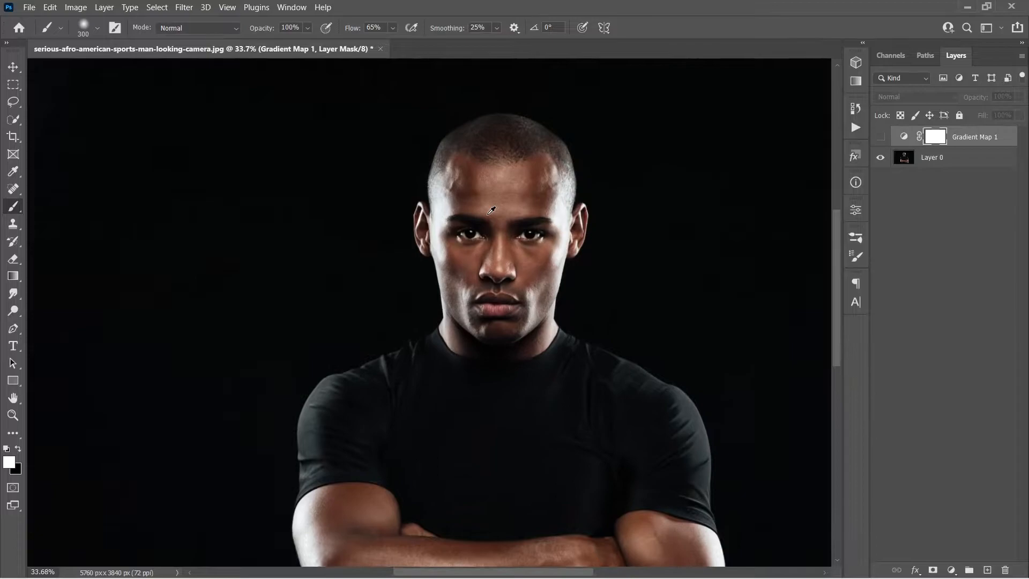
pyautogui.scroll(3, 491, 210)
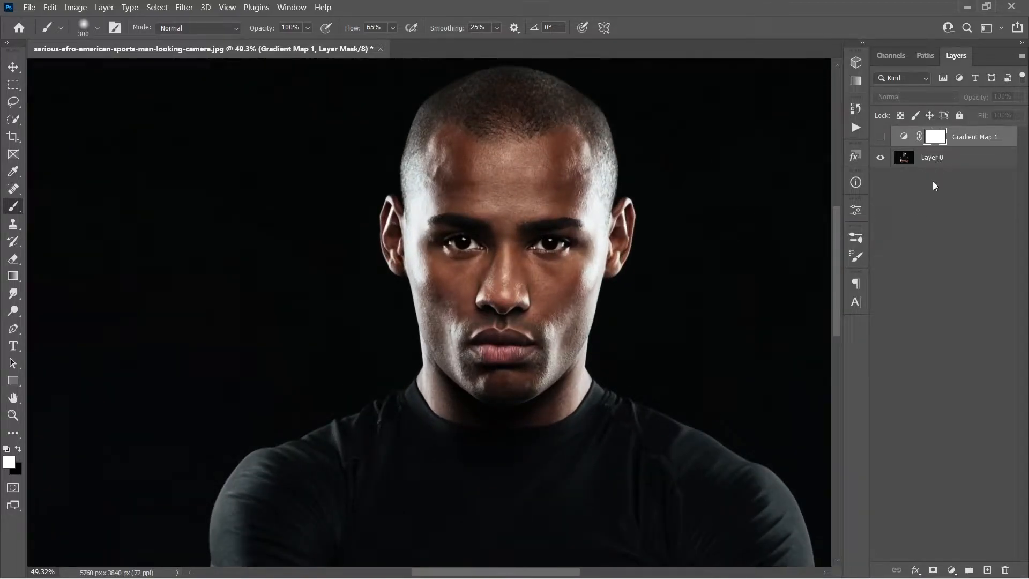
pyautogui.click(935, 158)
pyautogui.click(987, 571)
pyautogui.click(9, 462)
# Step: Brush a 30 px red outline around the brightly lit area along the left of the man's head, face, shoulder and arm
pyautogui.moveTo(425, 109)
pyautogui.mouseDown()
pyautogui.moveTo(427, 304)
pyautogui.moveTo(443, 351)
pyautogui.moveTo(458, 329)
pyautogui.moveTo(484, 390)
pyautogui.moveTo(453, 381)
pyautogui.moveTo(457, 419)
pyautogui.moveTo(413, 471)
pyautogui.moveTo(493, 386)
pyautogui.moveTo(530, 300)
pyautogui.moveTo(339, 374)
pyautogui.moveTo(311, 423)
pyautogui.mouseUp()
pyautogui.press('space')
pyautogui.press('space')
pyautogui.moveTo(345, 393); pyautogui.dragTo(376, 321)
pyautogui.moveTo(329, 376)
pyautogui.mouseDown()
pyautogui.moveTo(347, 521)
pyautogui.moveTo(385, 438)
pyautogui.mouseUp()
pyautogui.press('space')
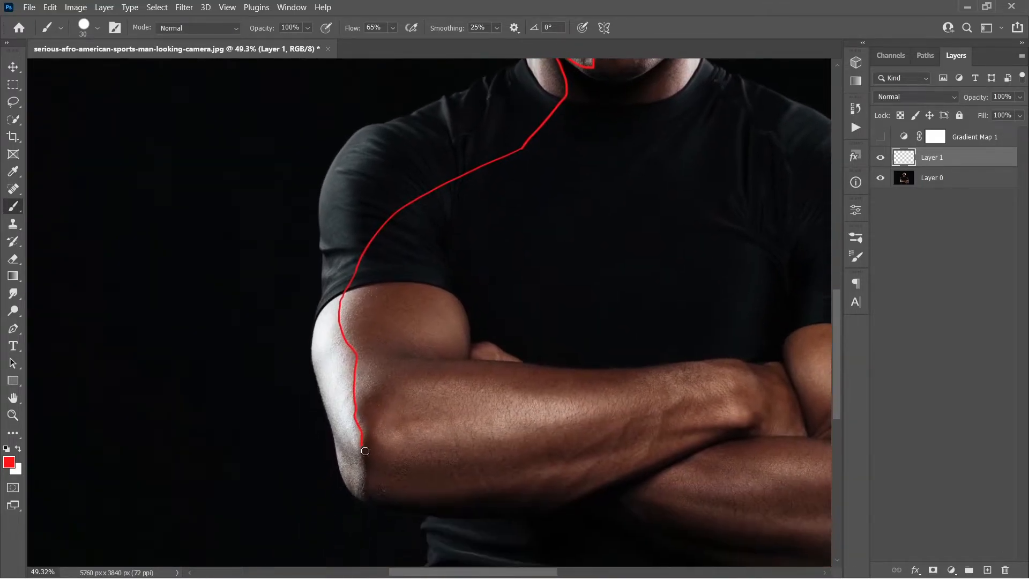
pyautogui.moveTo(363, 473)
pyautogui.mouseDown()
pyautogui.moveTo(342, 514)
pyautogui.moveTo(241, 197)
pyautogui.moveTo(271, 123)
pyautogui.mouseUp()
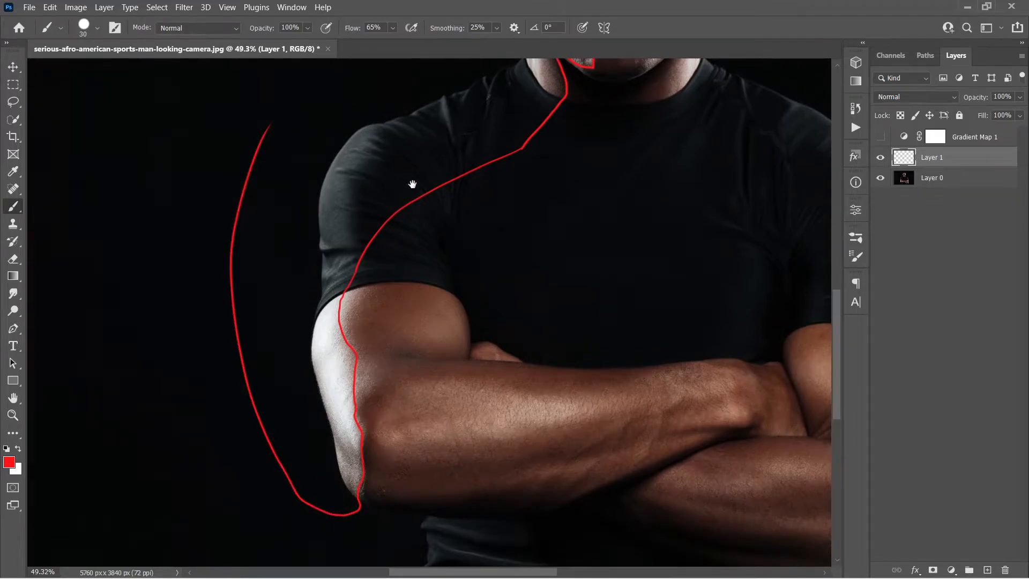
pyautogui.press('space')
pyautogui.moveTo(408, 181); pyautogui.dragTo(406, 440)
pyautogui.moveTo(243, 404)
pyautogui.mouseDown()
pyautogui.moveTo(301, 342)
pyautogui.moveTo(367, 287)
pyautogui.moveTo(416, 125)
pyautogui.moveTo(445, 80)
pyautogui.mouseUp()
pyautogui.press('space')
pyautogui.moveTo(445, 154); pyautogui.dragTo(417, 256)
pyautogui.moveTo(416, 191)
pyautogui.mouseDown()
pyautogui.moveTo(436, 161)
pyautogui.moveTo(474, 175)
pyautogui.mouseUp()
pyautogui.scroll(-5, 431, 188)
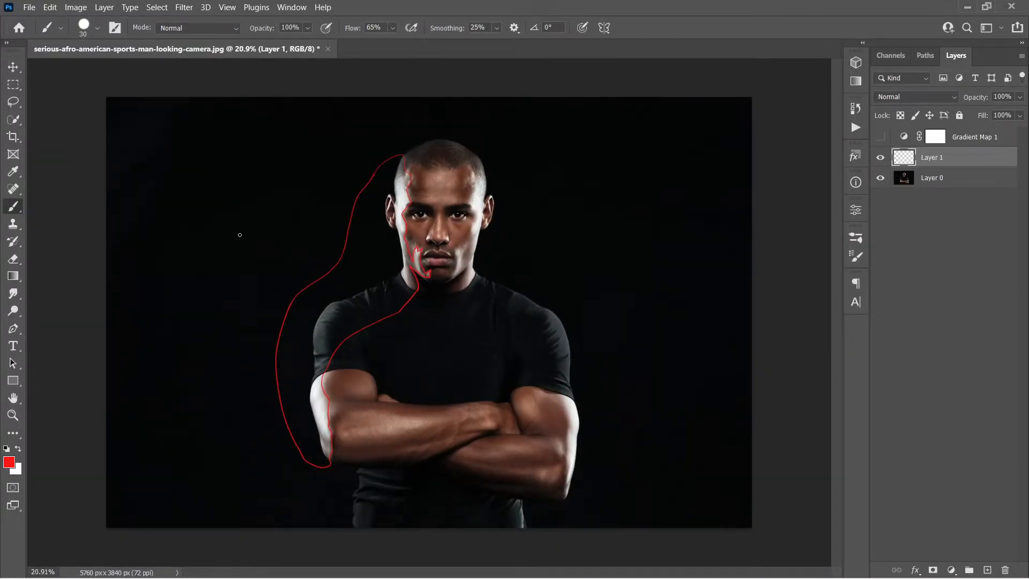
pyautogui.scroll(2, 405, 252)
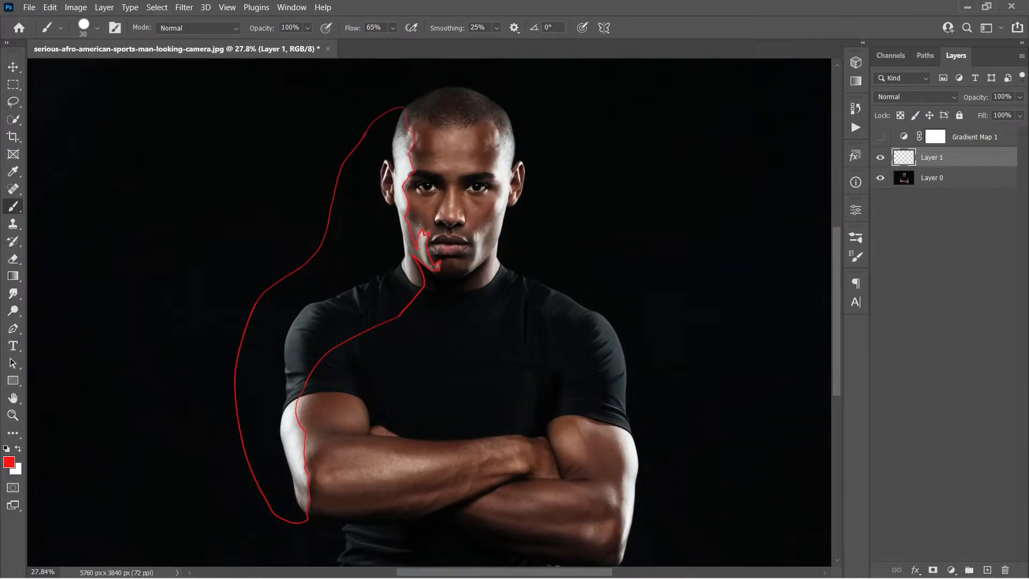
# Step: Show the gradient map again, hide the outline layer and make the gradient map's mask active
pyautogui.click(881, 136)
pyautogui.scroll(2, 481, 151)
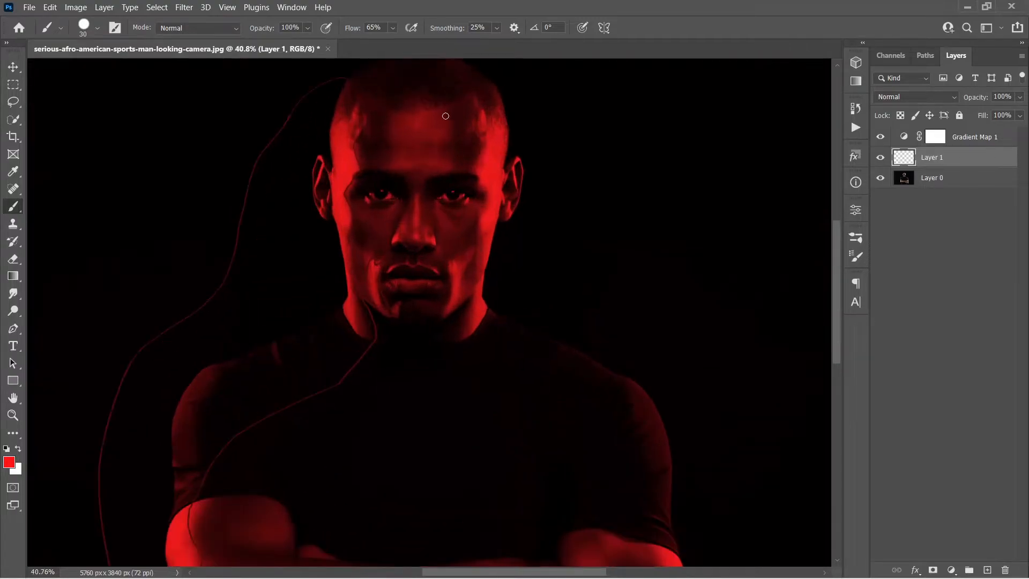
pyautogui.scroll(-2, 621, 559)
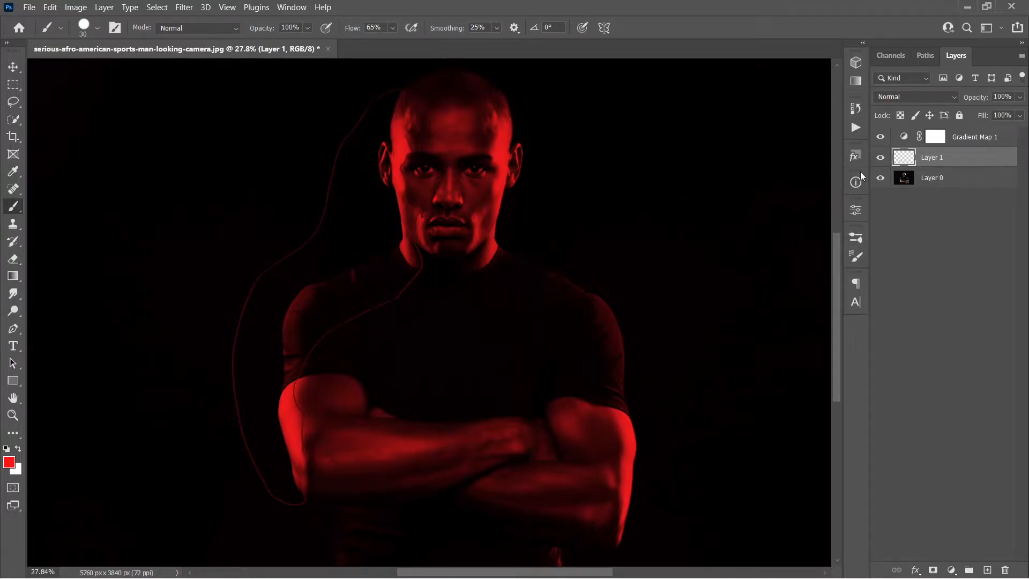
pyautogui.click(880, 158)
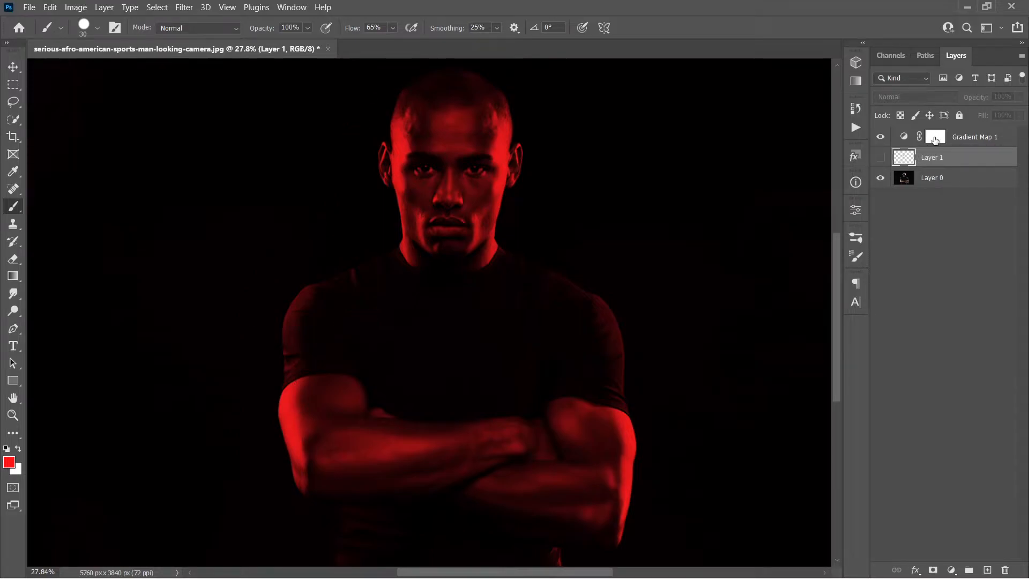
pyautogui.click(935, 138)
pyautogui.scroll(1, 410, 131)
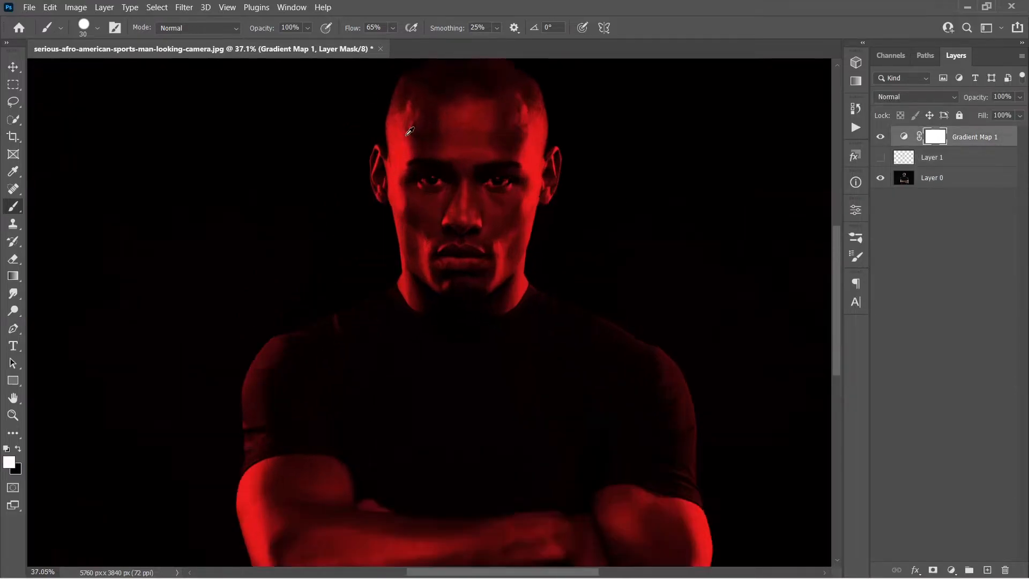
# Step: Set the brush to Soft Round with 0% hardness, a size of 250 px and 80% opacity
pyautogui.click(83, 28)
pyautogui.scroll(2, 102, 206)
pyautogui.click(102, 205)
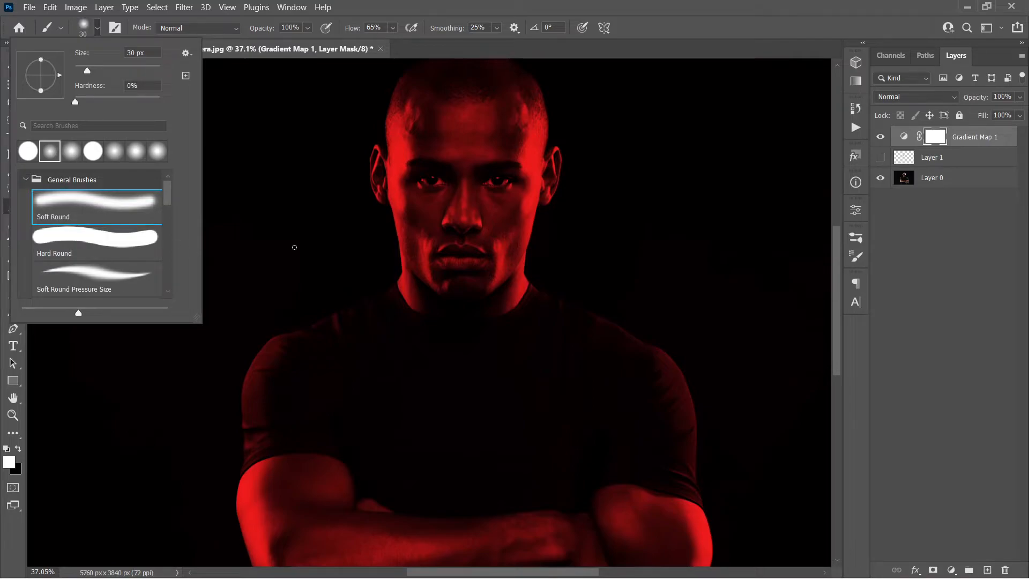
pyautogui.click(294, 246)
pyautogui.press(']')
pyautogui.press(']')
pyautogui.press(']')
pyautogui.press(']')
pyautogui.press(']')
pyautogui.press(']')
pyautogui.press(']')
pyautogui.press(']')
pyautogui.press(']')
pyautogui.press(']')
pyautogui.press(']')
pyautogui.press(']')
pyautogui.press('8')
pyautogui.scroll(2, 407, 160)
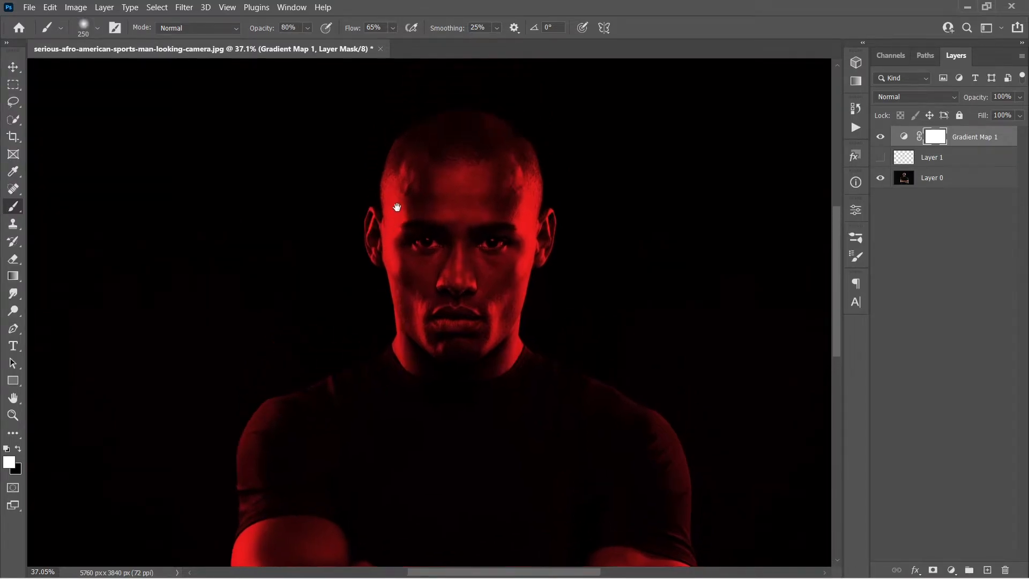
# Step: Move the outline layer above the gradient map and turn its strokes white using Hue/Saturation with Lightness +100
pyautogui.hotkey('ctrl', '+')
pyautogui.hotkey('ctrl', '+')
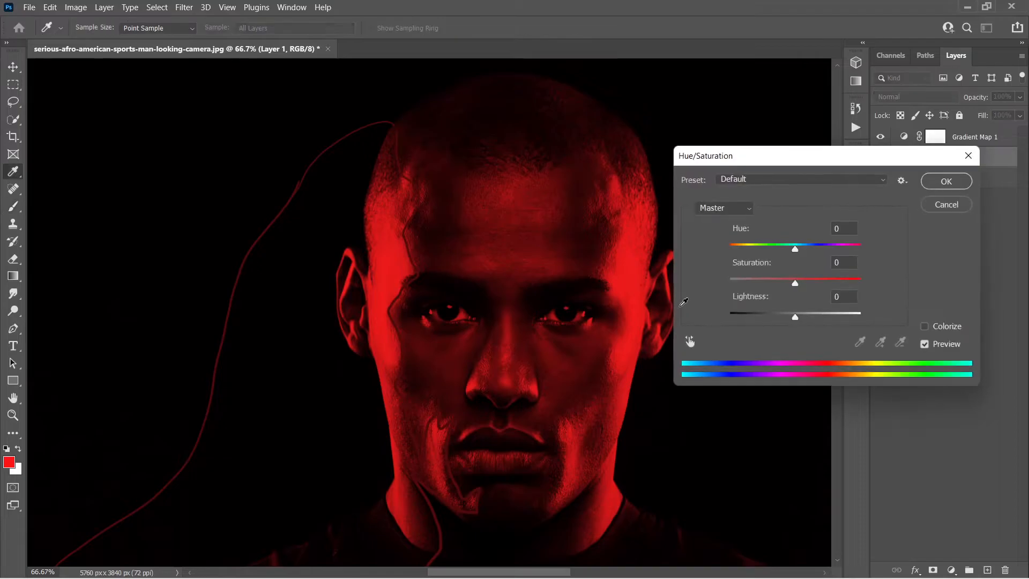
pyautogui.moveTo(795, 316); pyautogui.dragTo(887, 327)
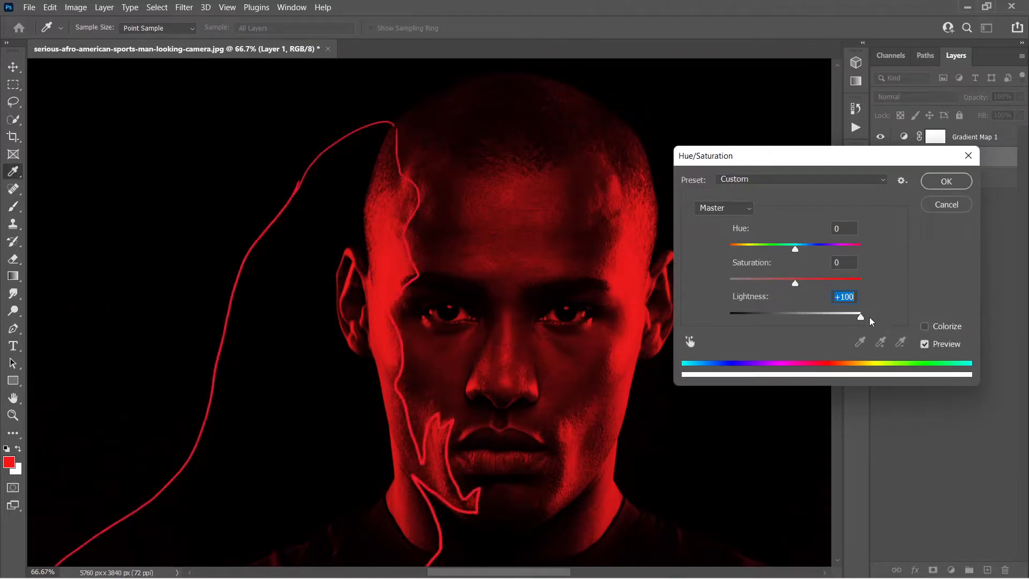
pyautogui.click(946, 181)
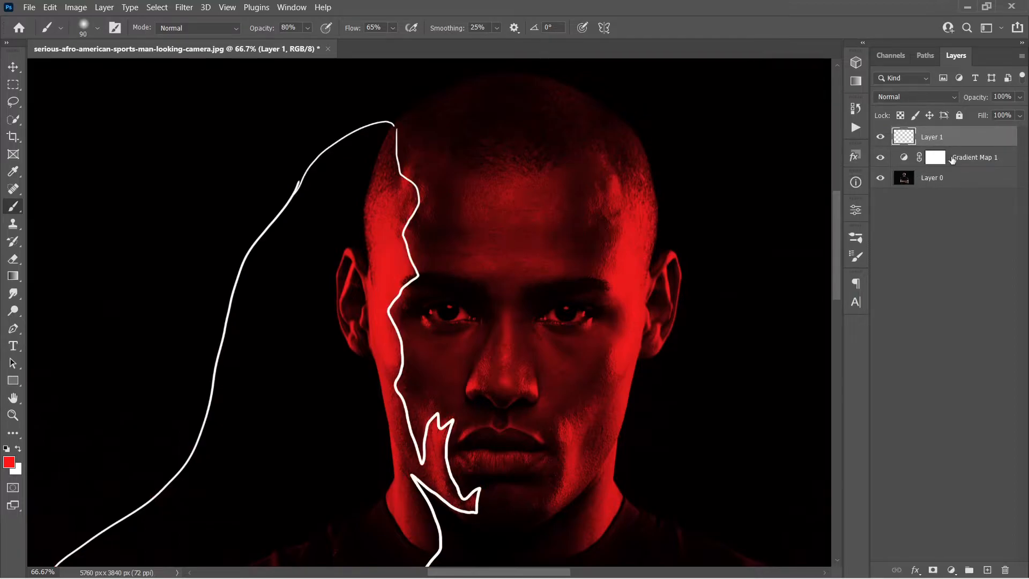
# Step: Paint black on the gradient map's mask at 80% and 60% opacity along the left of the hairline, temple and ear
pyautogui.click(951, 158)
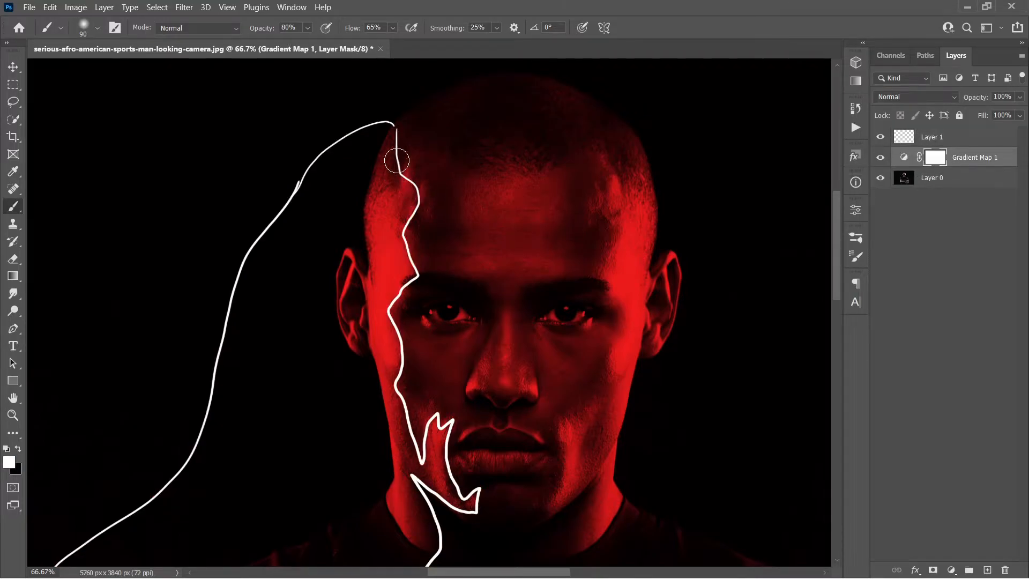
pyautogui.moveTo(391, 161)
pyautogui.mouseDown()
pyautogui.moveTo(381, 139)
pyautogui.moveTo(390, 132)
pyautogui.moveTo(389, 157)
pyautogui.mouseUp()
pyautogui.moveTo(402, 190); pyautogui.dragTo(397, 164)
pyautogui.press('x')
pyautogui.moveTo(394, 132)
pyautogui.mouseDown()
pyautogui.moveTo(390, 185)
pyautogui.moveTo(391, 135)
pyautogui.mouseUp()
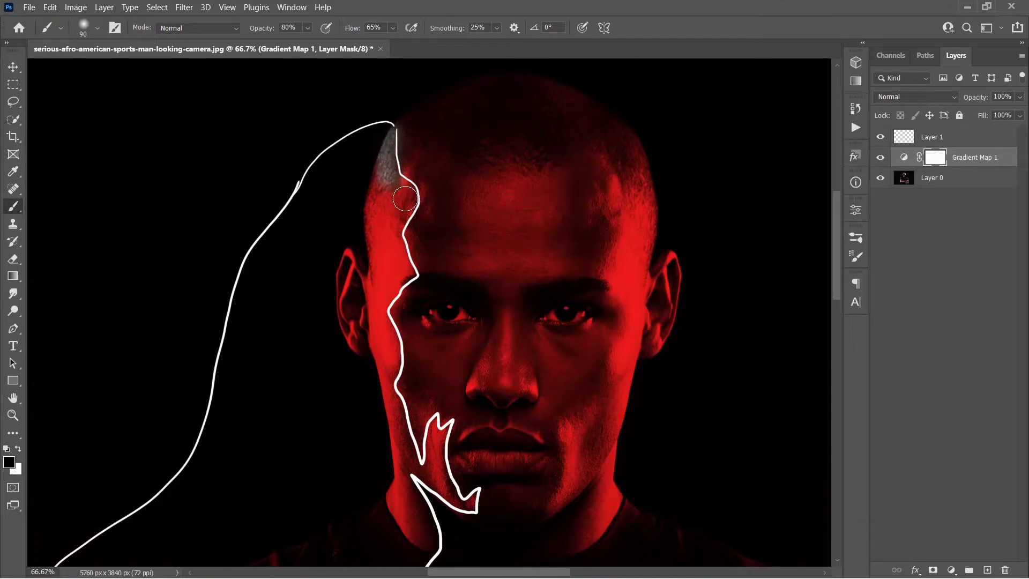
pyautogui.press('6')
pyautogui.moveTo(400, 179)
pyautogui.mouseDown()
pyautogui.moveTo(388, 137)
pyautogui.moveTo(394, 200)
pyautogui.moveTo(388, 143)
pyautogui.moveTo(410, 214)
pyautogui.mouseUp()
pyautogui.press(']')
pyautogui.press(']')
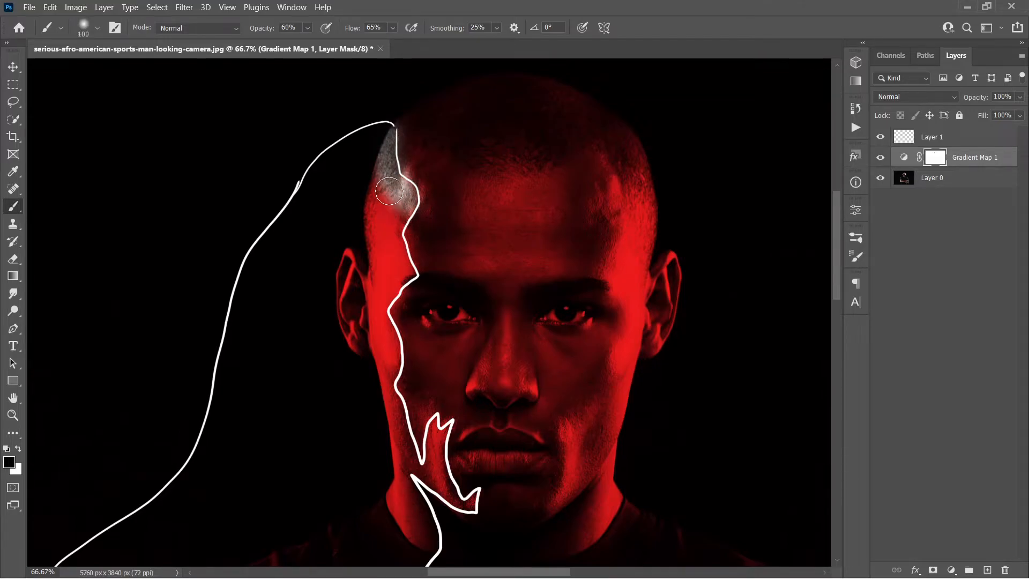
pyautogui.moveTo(380, 186)
pyautogui.mouseDown()
pyautogui.moveTo(383, 266)
pyautogui.moveTo(396, 281)
pyautogui.moveTo(398, 268)
pyautogui.moveTo(381, 294)
pyautogui.moveTo(367, 286)
pyautogui.moveTo(349, 233)
pyautogui.mouseUp()
# Step: Continue painting black at 60% opacity on the mask over the left cheek, jaw, neck and shoulder, hiding the outline layer
pyautogui.moveTo(384, 452); pyautogui.dragTo(360, 274)
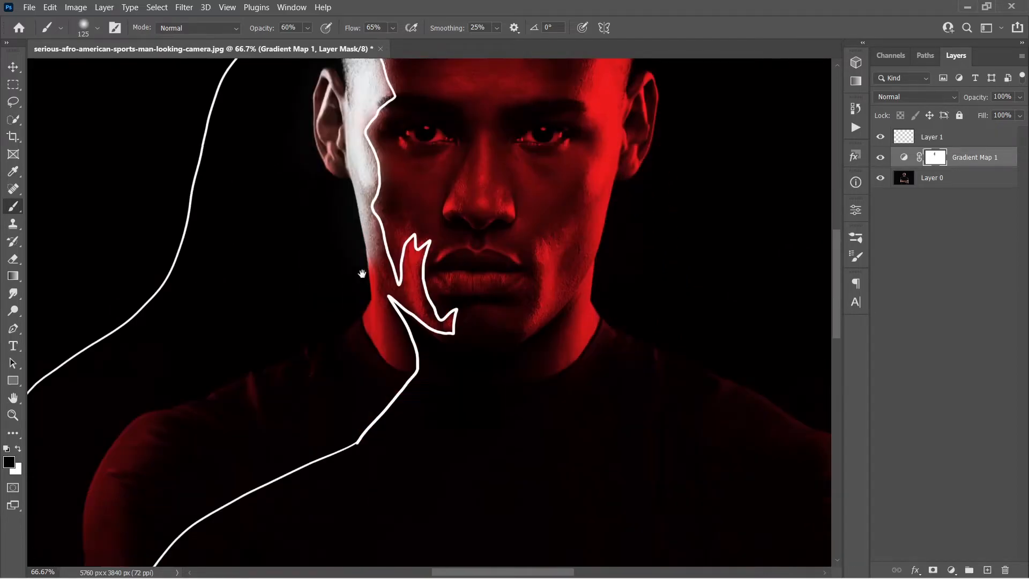
pyautogui.press('[')
pyautogui.press('[')
pyautogui.press('[')
pyautogui.moveTo(366, 198)
pyautogui.mouseDown()
pyautogui.moveTo(378, 284)
pyautogui.moveTo(414, 284)
pyautogui.moveTo(445, 323)
pyautogui.mouseUp()
pyautogui.press(']')
pyautogui.press(']')
pyautogui.click(880, 136)
pyautogui.moveTo(413, 289)
pyautogui.mouseDown()
pyautogui.moveTo(454, 438)
pyautogui.moveTo(453, 396)
pyautogui.mouseUp()
pyautogui.moveTo(441, 470); pyautogui.dragTo(432, 307)
pyautogui.moveTo(432, 307); pyautogui.dragTo(452, 361)
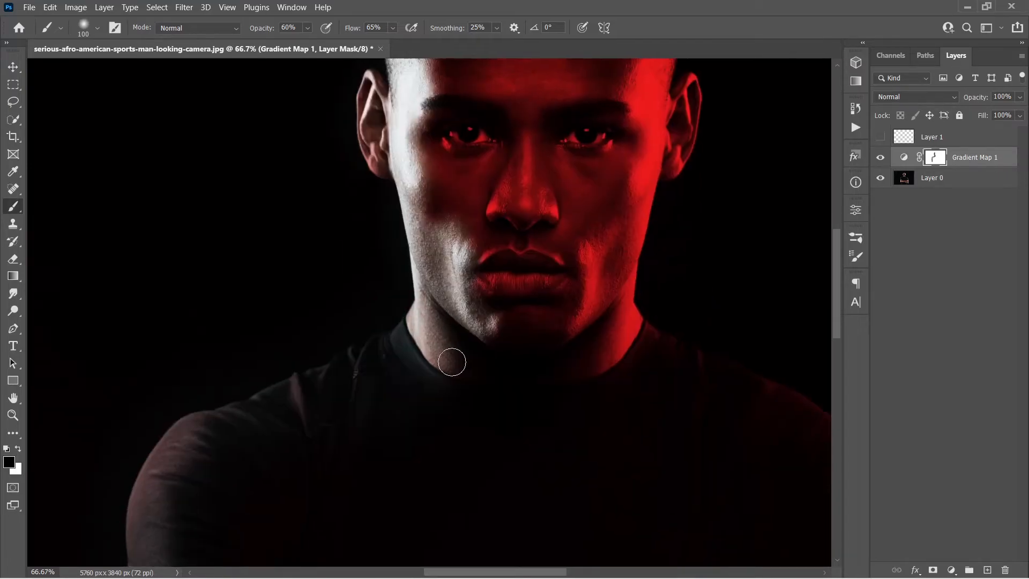
pyautogui.moveTo(369, 166)
pyautogui.mouseDown()
pyautogui.moveTo(369, 88)
pyautogui.moveTo(324, 285)
pyautogui.moveTo(399, 195)
pyautogui.moveTo(413, 102)
pyautogui.mouseUp()
pyautogui.press('[')
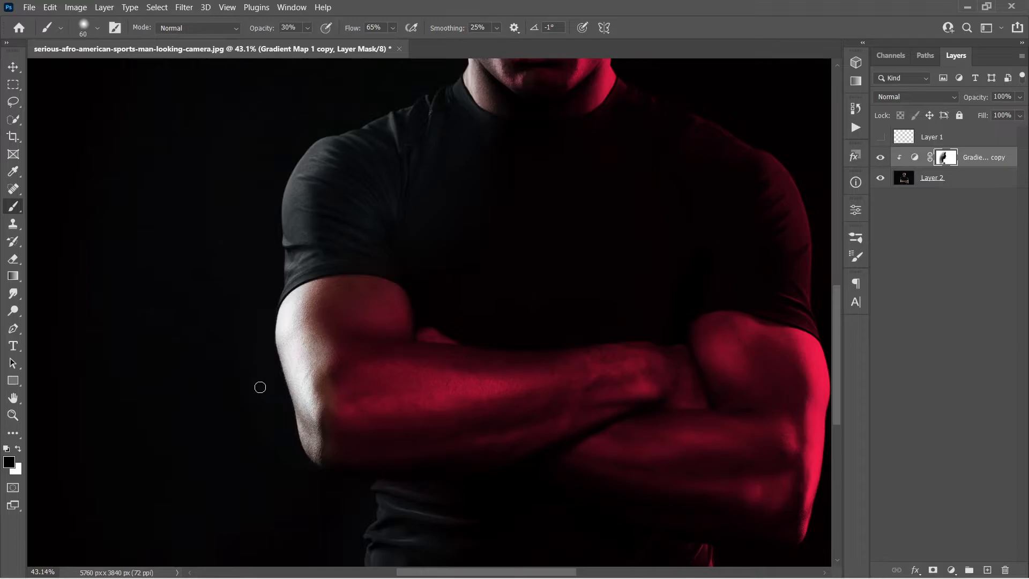
# Step: Examine the transition between the natural and red lighting on the arm, face and shirt
pyautogui.scroll(3, 260, 387)
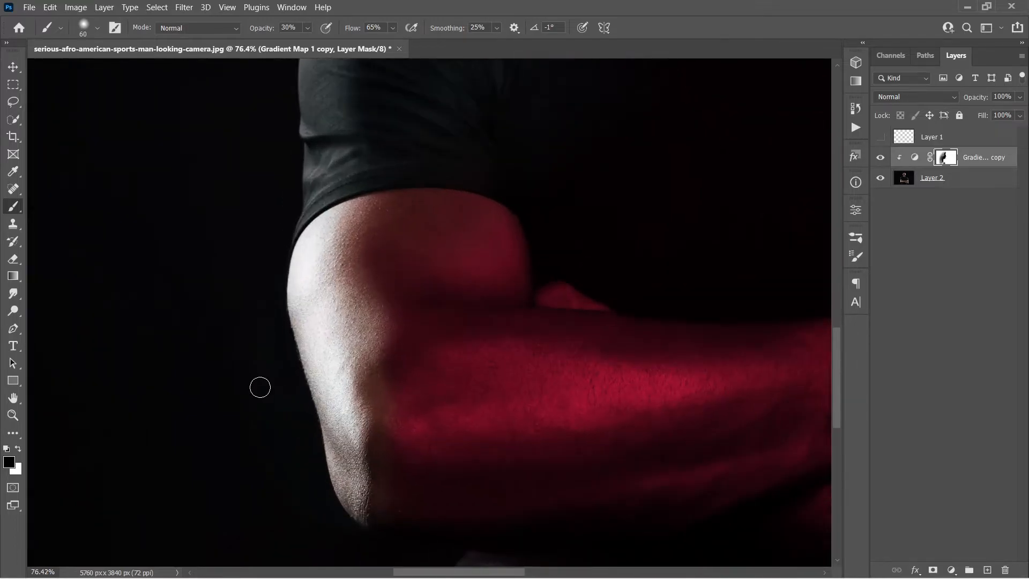
pyautogui.scroll(-5, 260, 387)
pyautogui.scroll(4, 386, 188)
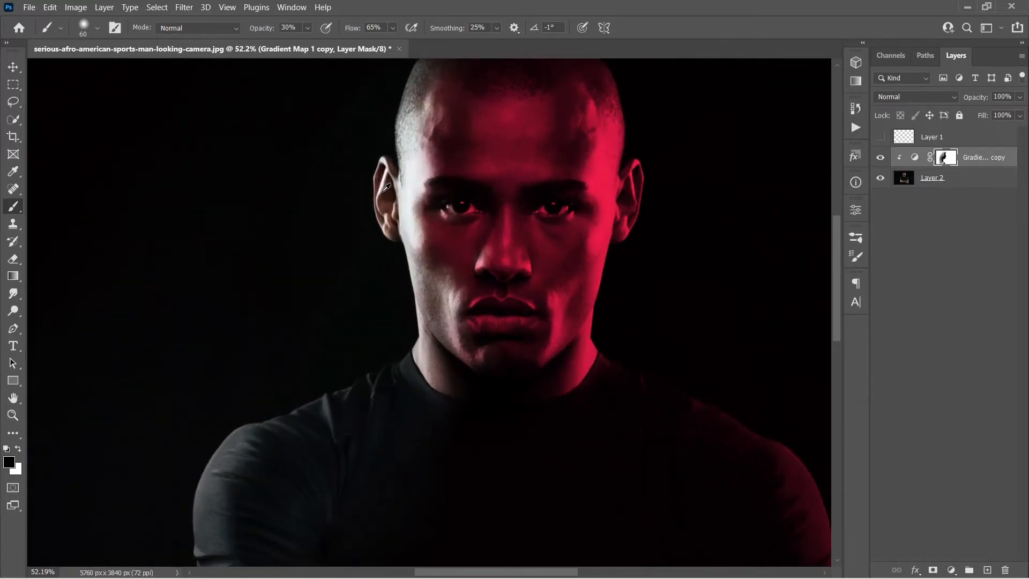
pyautogui.scroll(-3, 386, 187)
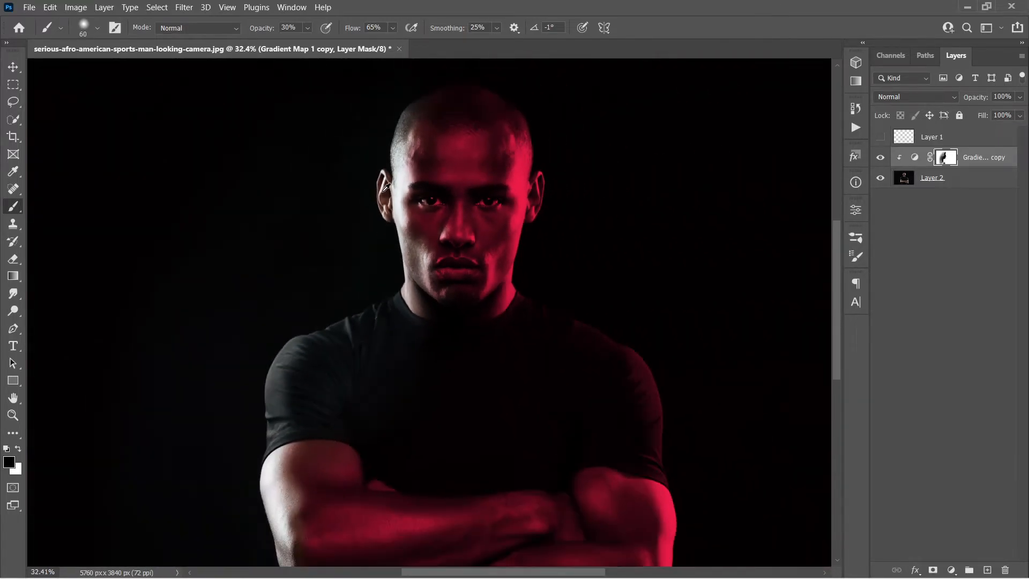
pyautogui.scroll(1, 386, 187)
pyautogui.scroll(1, 386, 188)
pyautogui.scroll(-1, 386, 188)
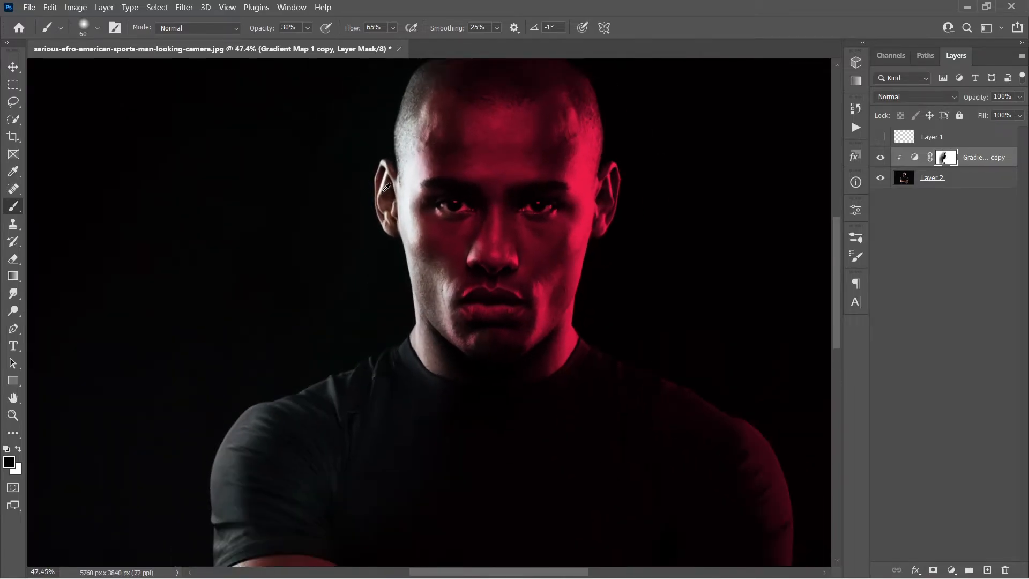
# Step: Duplicate the masked gradient map and compare both copies by toggling their visibility, leaving only the upper copy shown
pyautogui.scroll(-1, 386, 187)
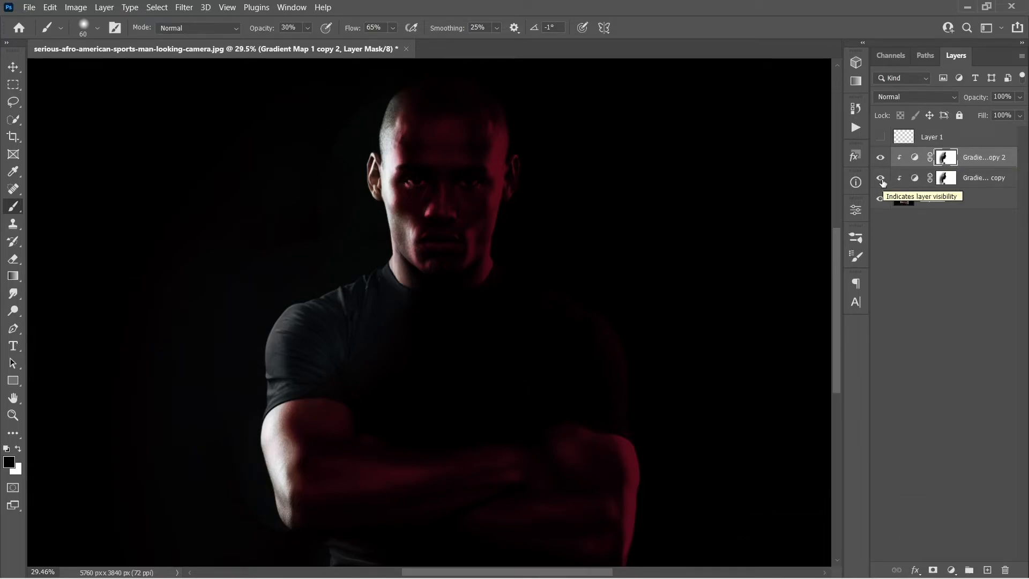
pyautogui.click(881, 179)
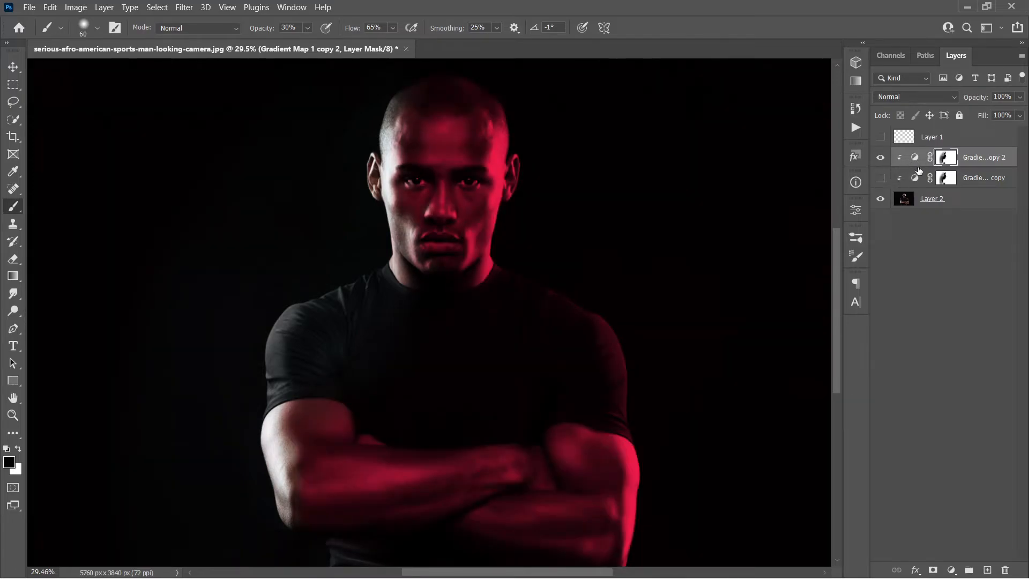
pyautogui.click(880, 157)
pyautogui.click(880, 178)
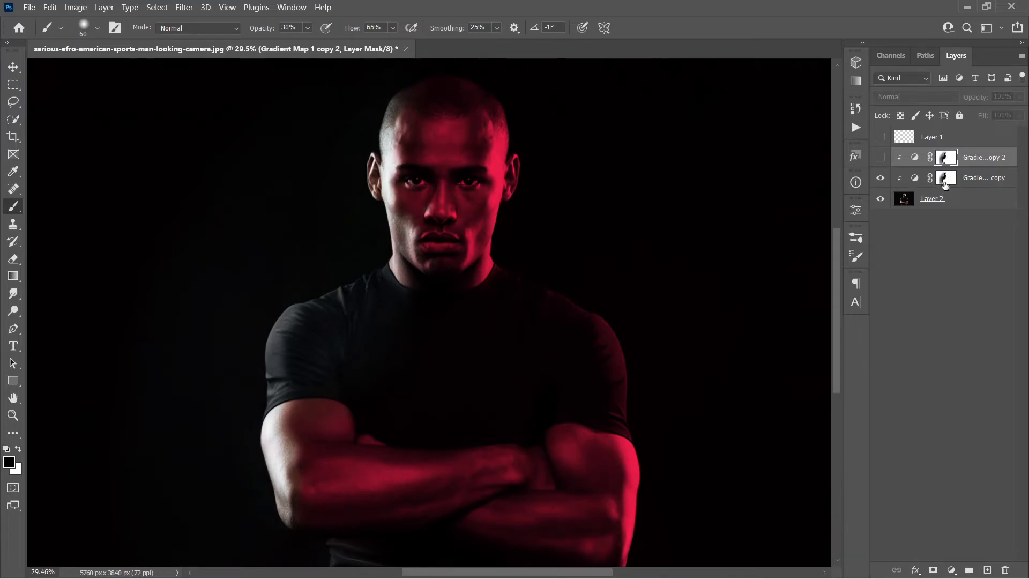
pyautogui.click(881, 178)
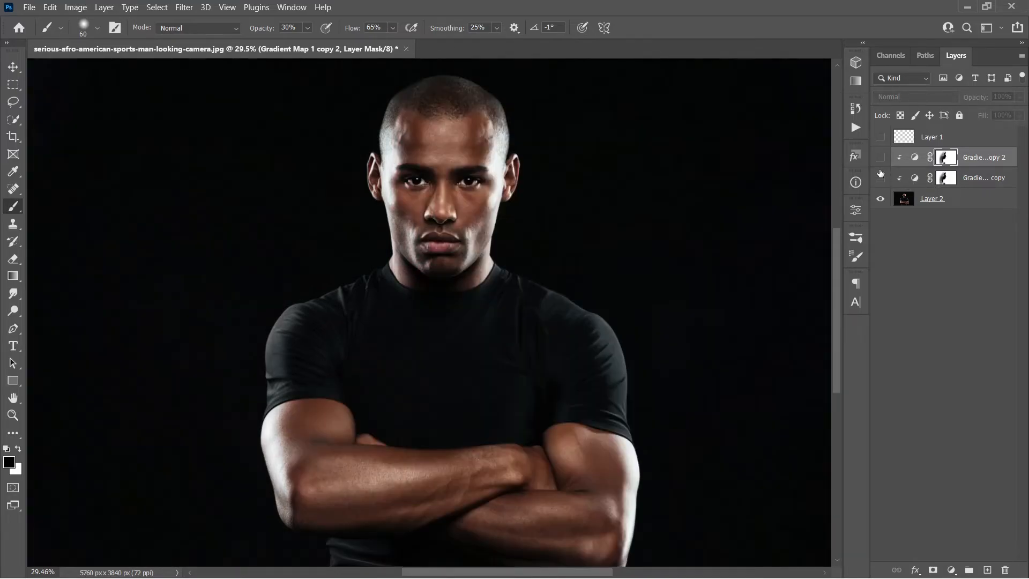
pyautogui.click(880, 157)
# Step: Invert the layer mask of the upper gradient map copy so it affects the opposite side of the body
pyautogui.click(966, 162)
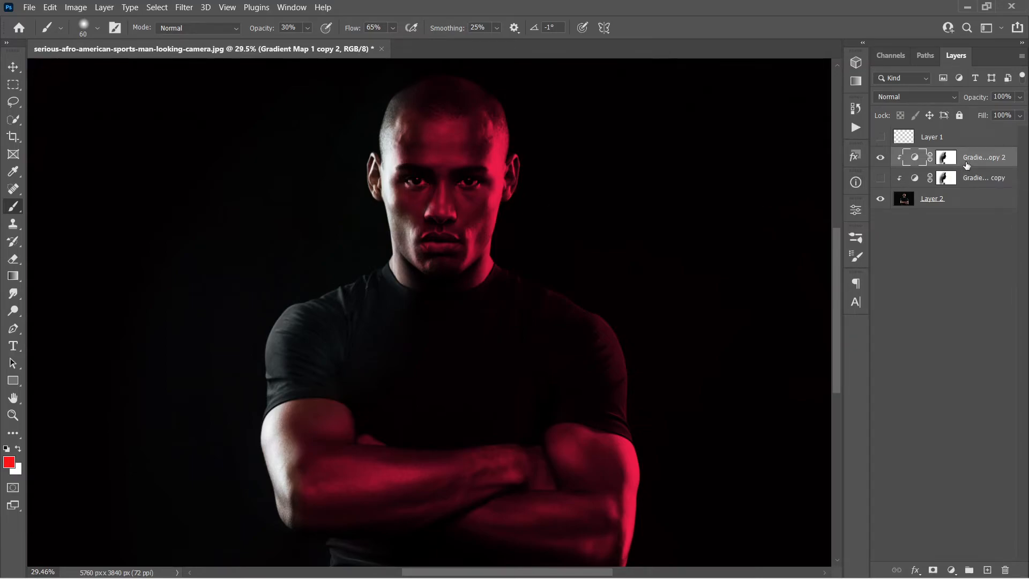
pyautogui.click(947, 163)
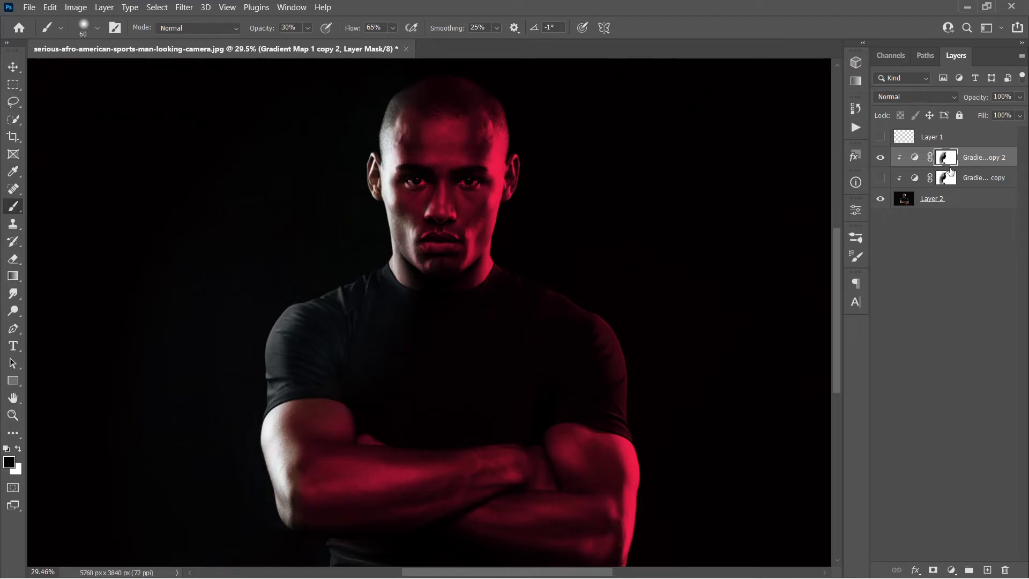
pyautogui.hotkey('ctrl', 'i')
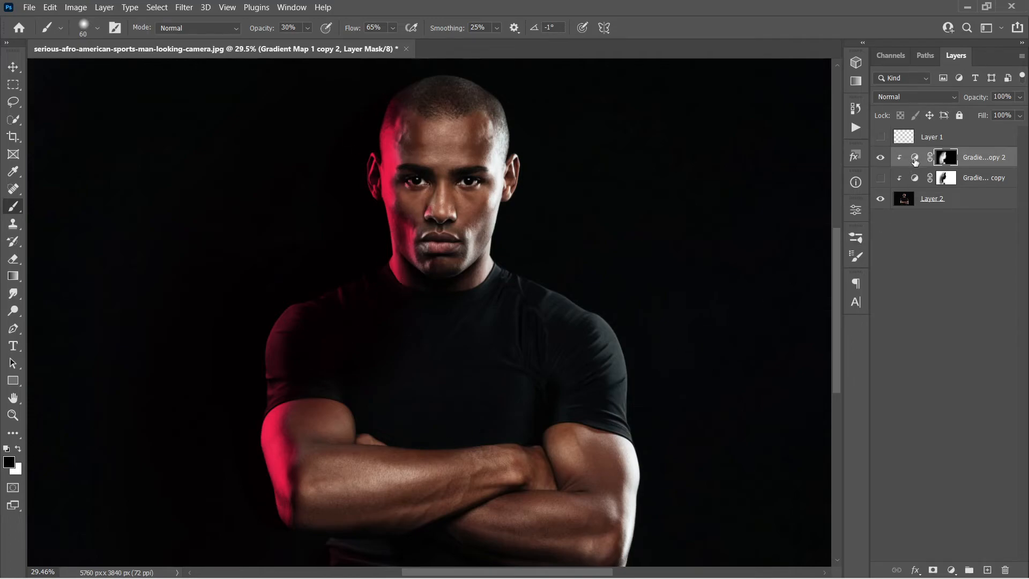
# Step: Set the end color stop of the upper copy's gradient to cyan 1cf4ec, with hue 178
pyautogui.click(915, 159)
pyautogui.click(915, 159)
pyautogui.click(808, 254)
pyautogui.doubleClick(896, 367)
pyautogui.moveTo(822, 179); pyautogui.dragTo(822, 258)
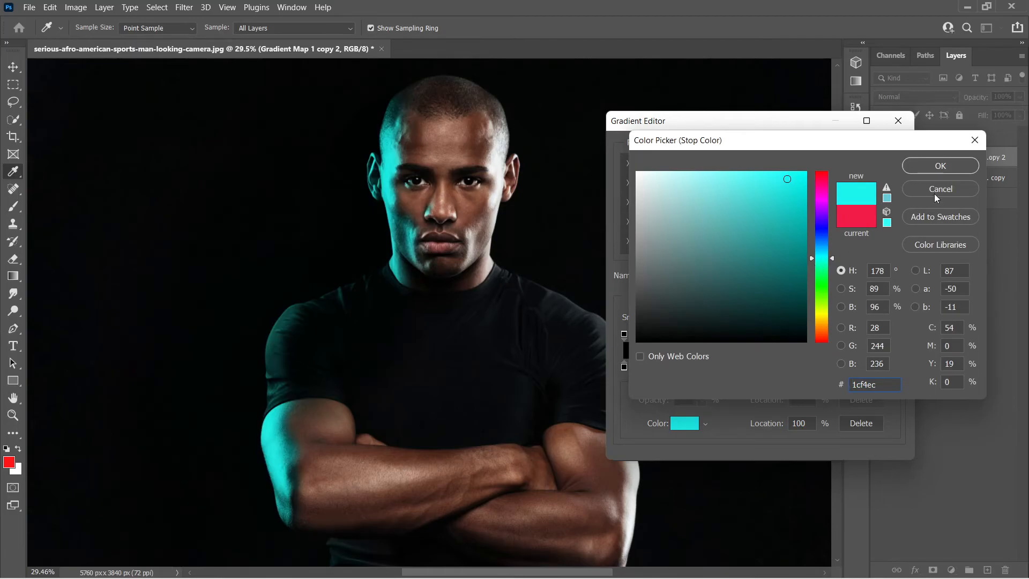
pyautogui.click(928, 166)
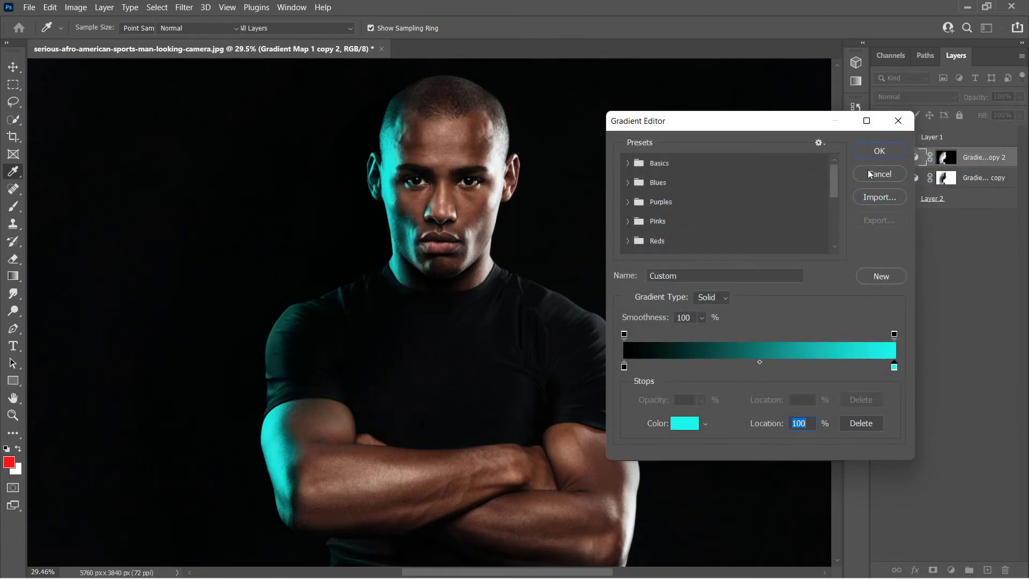
pyautogui.click(880, 150)
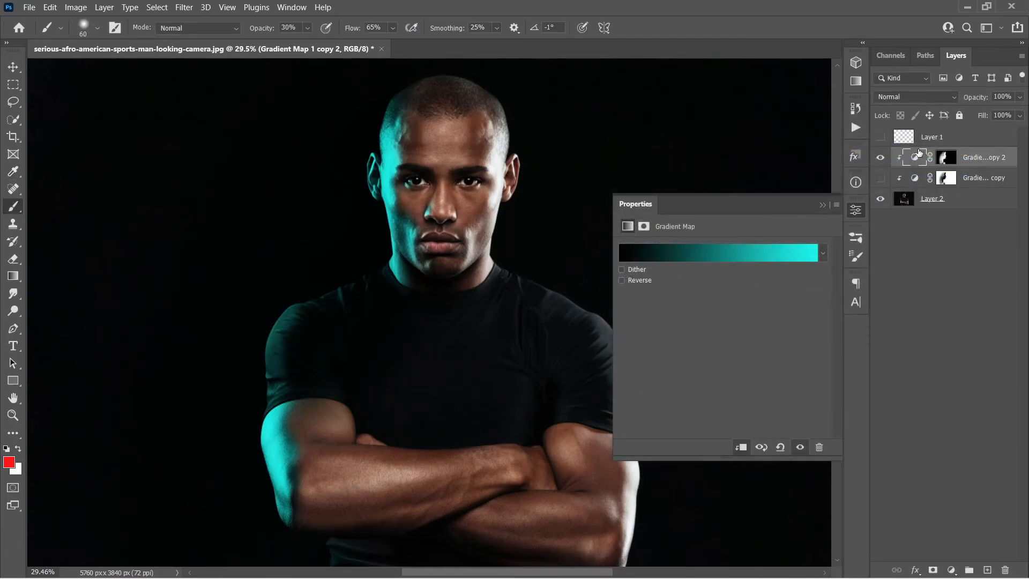
# Step: Show the red gradient map beneath the cyan one again and inspect the combined lighting on the portrait
pyautogui.click(880, 179)
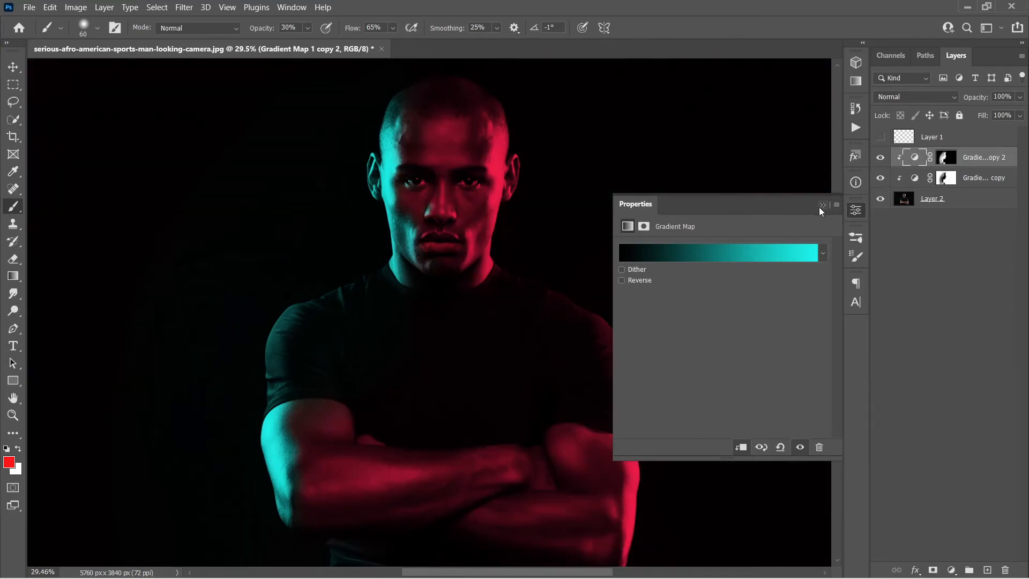
pyautogui.click(822, 205)
pyautogui.scroll(-5, 628, 212)
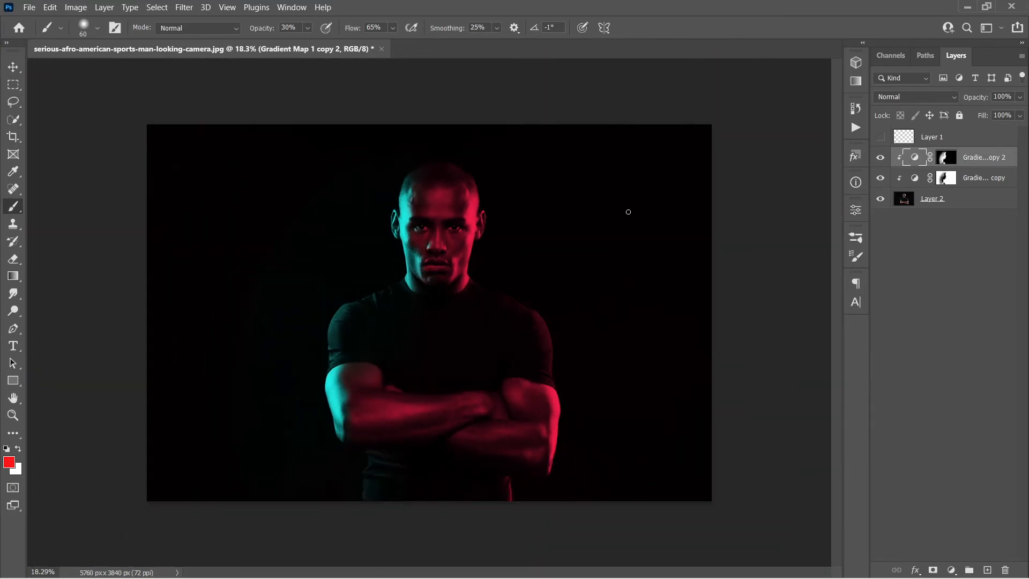
pyautogui.scroll(4, 510, 271)
pyautogui.scroll(-2, 497, 282)
pyautogui.scroll(2, 497, 282)
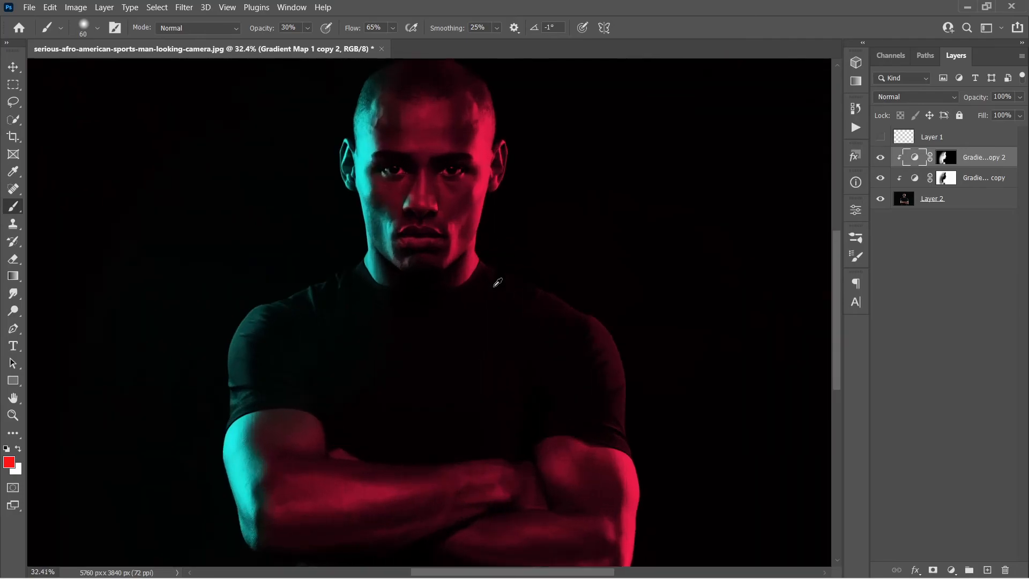
pyautogui.scroll(-3, 498, 282)
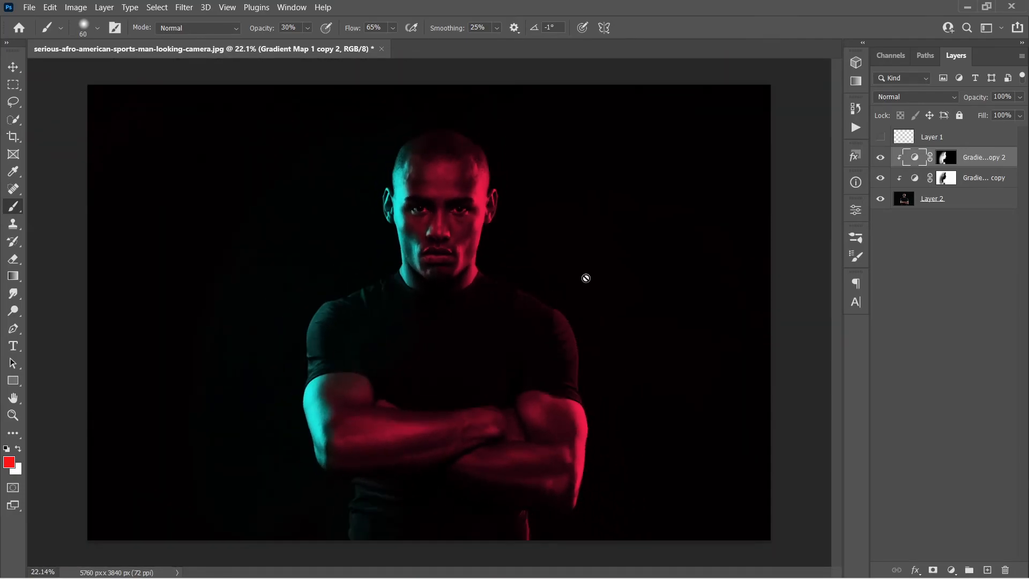